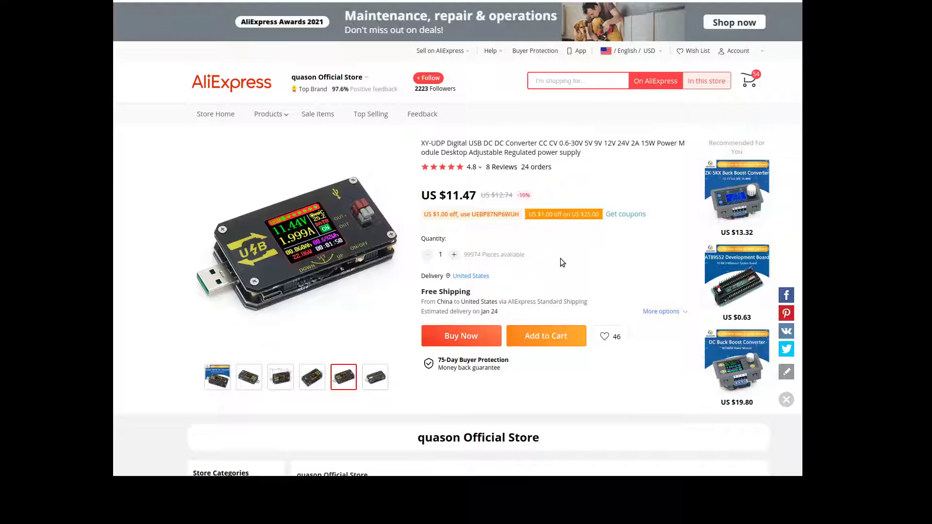
{"action": "scroll", "coordinate": [560, 258], "scroll_direction": "down", "scroll_amount": 3}
{"action": "scroll", "coordinate": [560, 258], "scroll_direction": "down", "scroll_amount": 3}
{"action": "scroll", "coordinate": [561, 259], "scroll_direction": "down", "scroll_amount": 2}
{"action": "scroll", "coordinate": [560, 259], "scroll_direction": "up", "scroll_amount": 3}
{"action": "scroll", "coordinate": [561, 259], "scroll_direction": "up", "scroll_amount": 3}
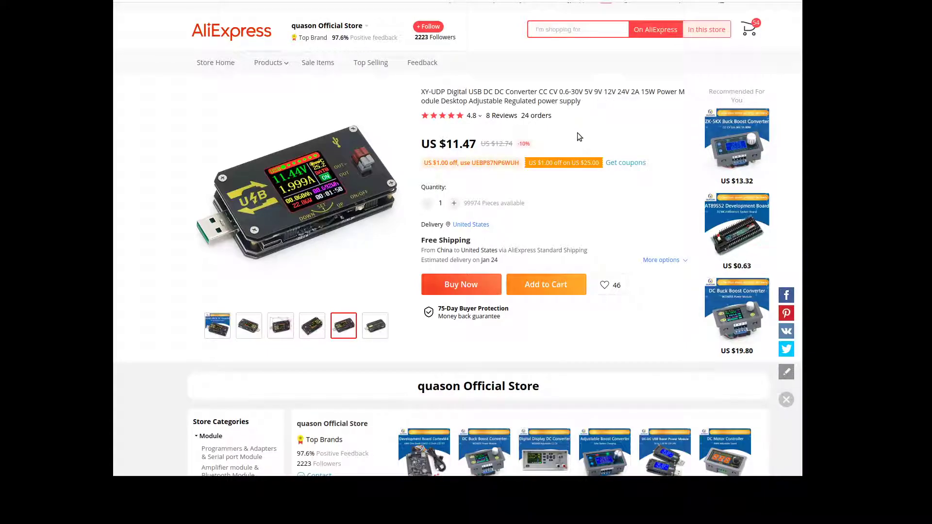
{"action": "scroll", "coordinate": [577, 133], "scroll_direction": "down", "scroll_amount": 4}
{"action": "scroll", "coordinate": [578, 132], "scroll_direction": "down", "scroll_amount": 4}
{"action": "scroll", "coordinate": [577, 133], "scroll_direction": "down", "scroll_amount": 2}
{"action": "scroll", "coordinate": [578, 135], "scroll_direction": "down", "scroll_amount": 3}
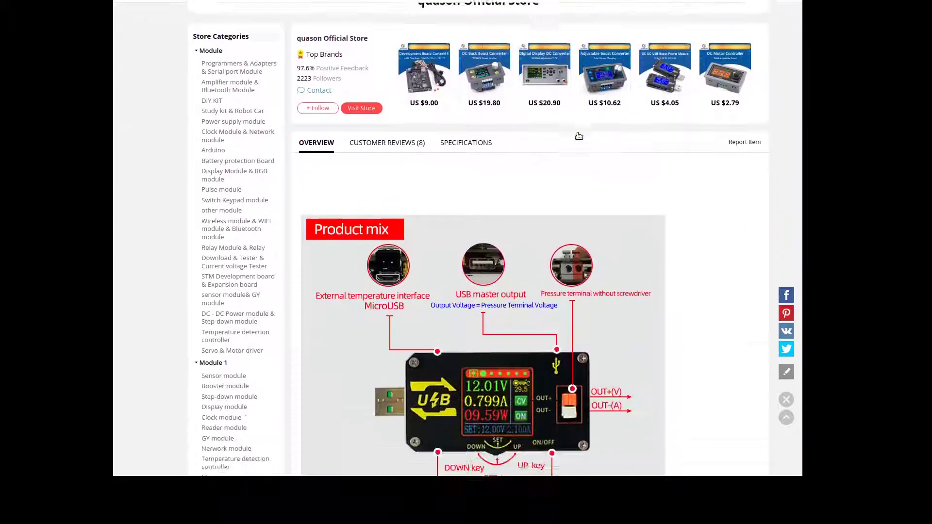
{"action": "scroll", "coordinate": [578, 135], "scroll_direction": "down", "scroll_amount": 2}
{"action": "scroll", "coordinate": [577, 135], "scroll_direction": "down", "scroll_amount": 2}
{"action": "scroll", "coordinate": [578, 133], "scroll_direction": "down", "scroll_amount": 1}
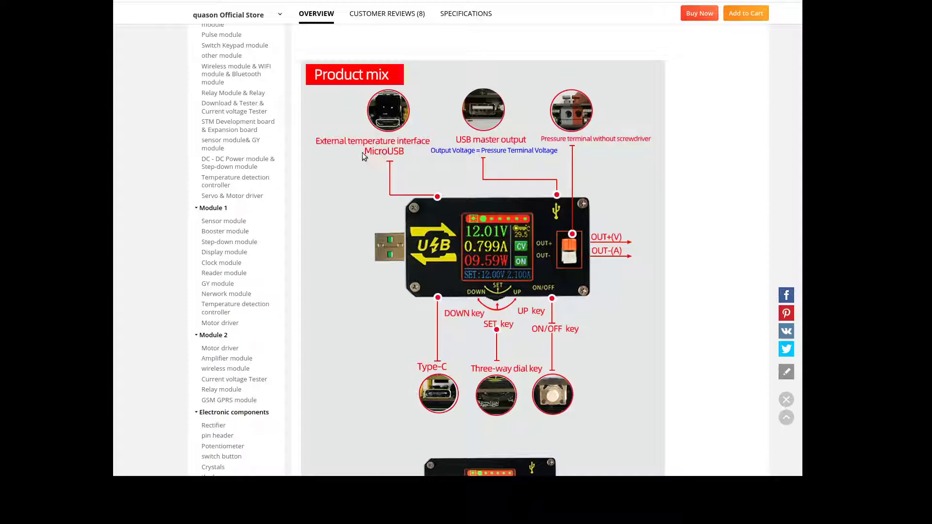
{"action": "scroll", "coordinate": [445, 166], "scroll_direction": "down", "scroll_amount": 2}
{"action": "scroll", "coordinate": [445, 167], "scroll_direction": "down", "scroll_amount": 3}
{"action": "scroll", "coordinate": [473, 174], "scroll_direction": "down", "scroll_amount": 3}
{"action": "scroll", "coordinate": [496, 178], "scroll_direction": "down", "scroll_amount": 2}
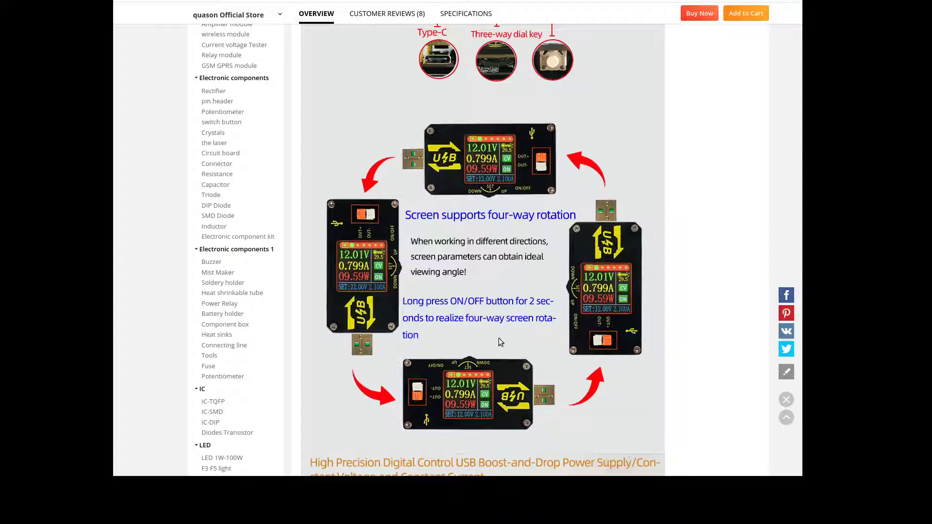
{"action": "scroll", "coordinate": [404, 267], "scroll_direction": "down", "scroll_amount": 3}
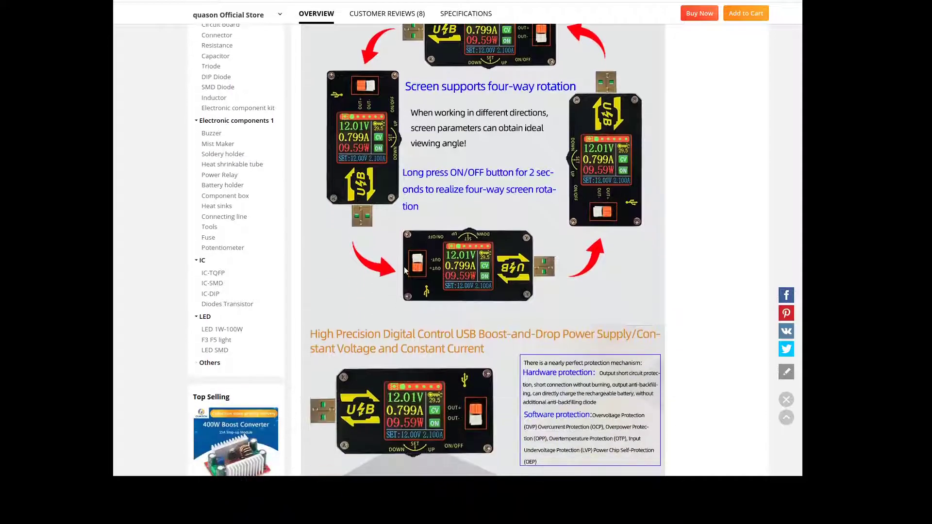
{"action": "scroll", "coordinate": [405, 267], "scroll_direction": "down", "scroll_amount": 2}
{"action": "scroll", "coordinate": [404, 267], "scroll_direction": "down", "scroll_amount": 2}
{"action": "scroll", "coordinate": [405, 267], "scroll_direction": "down", "scroll_amount": 2}
{"action": "scroll", "coordinate": [405, 267], "scroll_direction": "down", "scroll_amount": 2}
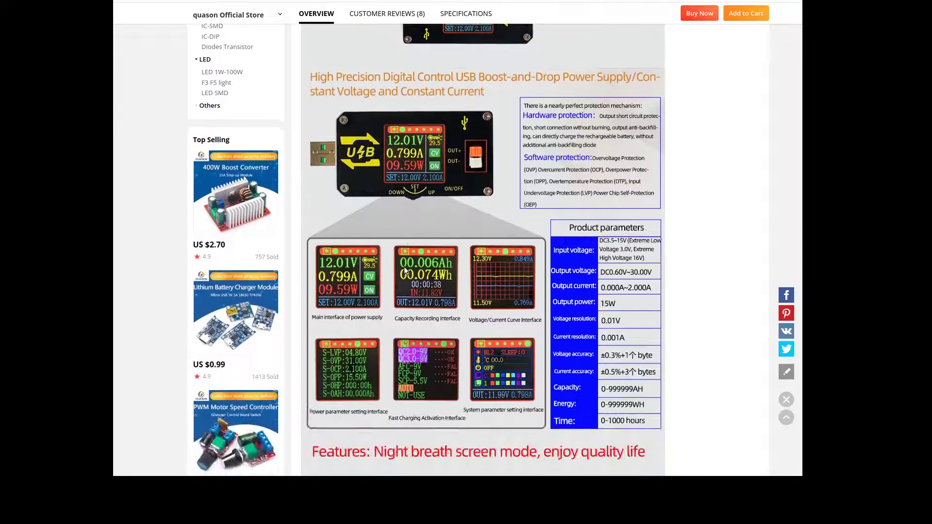
{"action": "scroll", "coordinate": [405, 267], "scroll_direction": "down", "scroll_amount": 1}
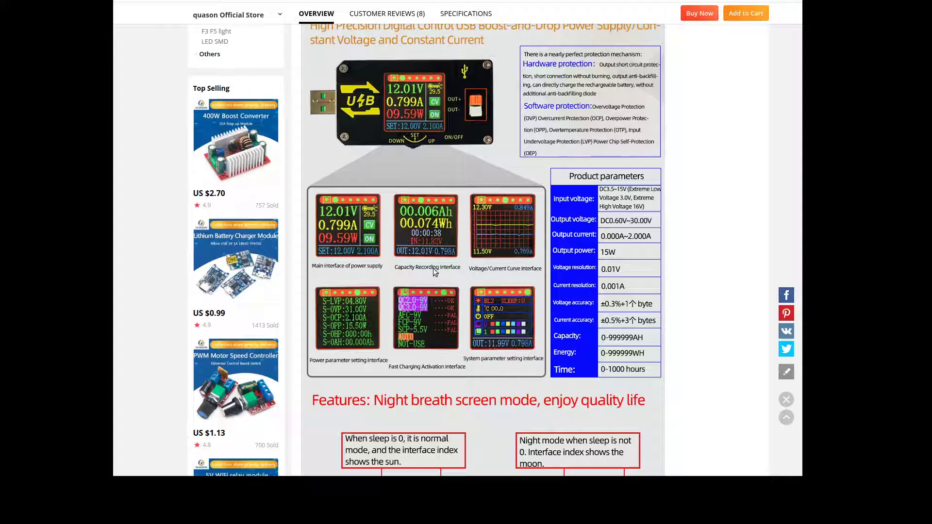
{"action": "scroll", "coordinate": [465, 353], "scroll_direction": "down", "scroll_amount": 1}
{"action": "scroll", "coordinate": [465, 353], "scroll_direction": "down", "scroll_amount": 2}
{"action": "scroll", "coordinate": [583, 328], "scroll_direction": "down", "scroll_amount": 2}
{"action": "scroll", "coordinate": [674, 303], "scroll_direction": "down", "scroll_amount": 2}
{"action": "scroll", "coordinate": [674, 303], "scroll_direction": "down", "scroll_amount": 2}
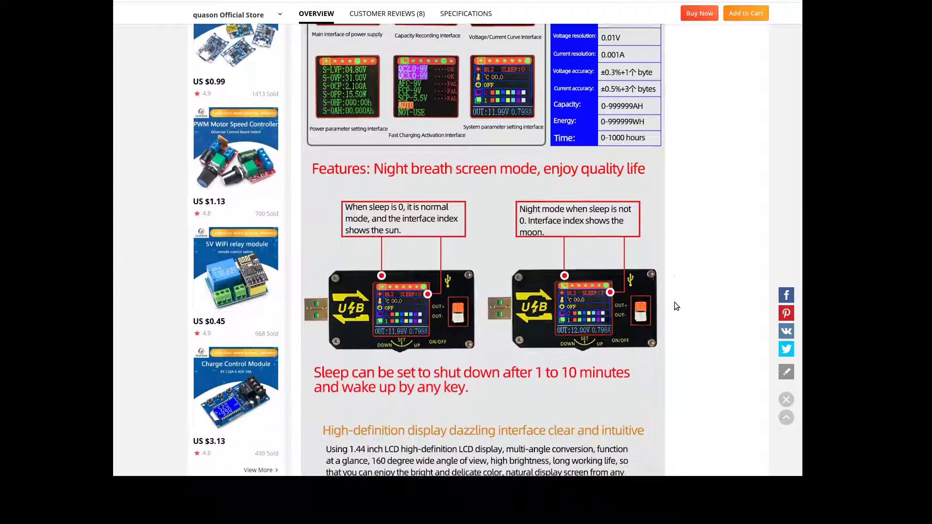
{"action": "scroll", "coordinate": [674, 303], "scroll_direction": "down", "scroll_amount": 1}
{"action": "scroll", "coordinate": [503, 331], "scroll_direction": "down", "scroll_amount": 3}
{"action": "scroll", "coordinate": [503, 332], "scroll_direction": "down", "scroll_amount": 2}
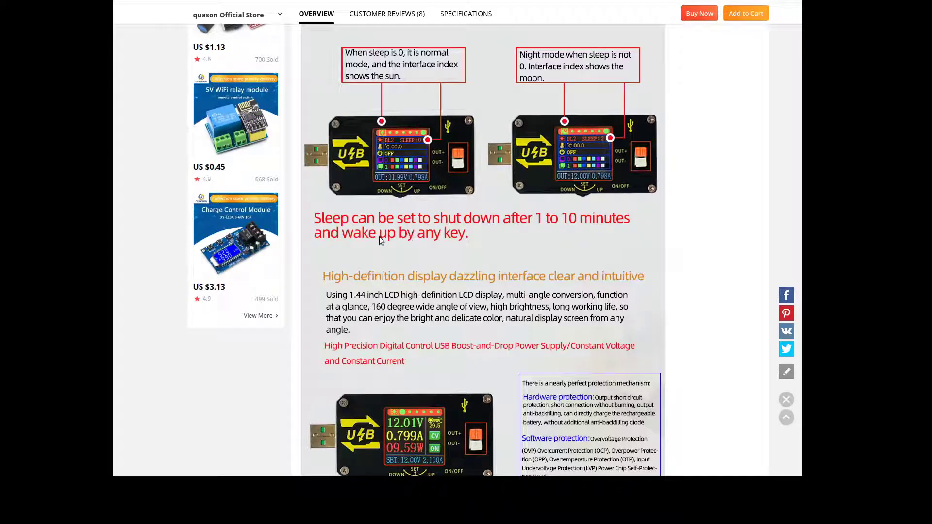
{"action": "scroll", "coordinate": [414, 239], "scroll_direction": "down", "scroll_amount": 2}
{"action": "scroll", "coordinate": [415, 239], "scroll_direction": "down", "scroll_amount": 1}
{"action": "scroll", "coordinate": [414, 240], "scroll_direction": "down", "scroll_amount": 2}
{"action": "scroll", "coordinate": [414, 240], "scroll_direction": "down", "scroll_amount": 2}
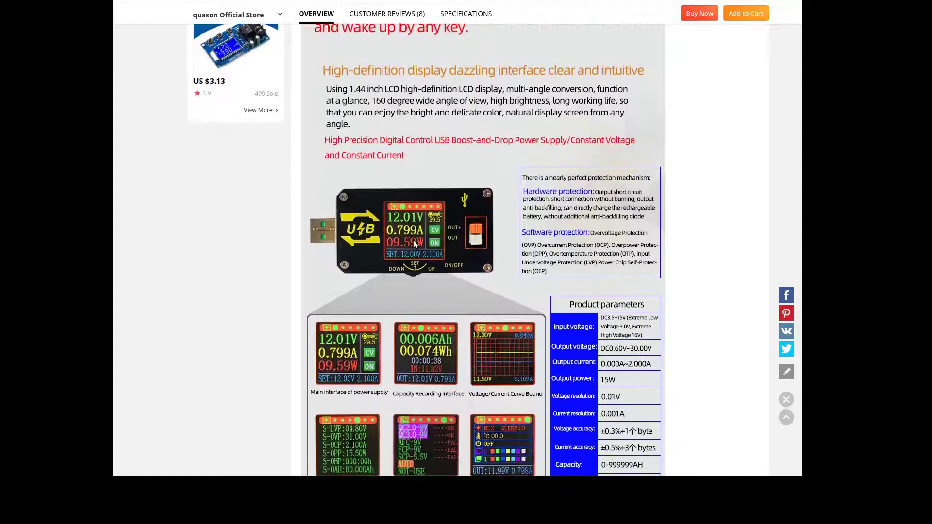
{"action": "scroll", "coordinate": [413, 240], "scroll_direction": "down", "scroll_amount": 2}
{"action": "scroll", "coordinate": [414, 240], "scroll_direction": "down", "scroll_amount": 1}
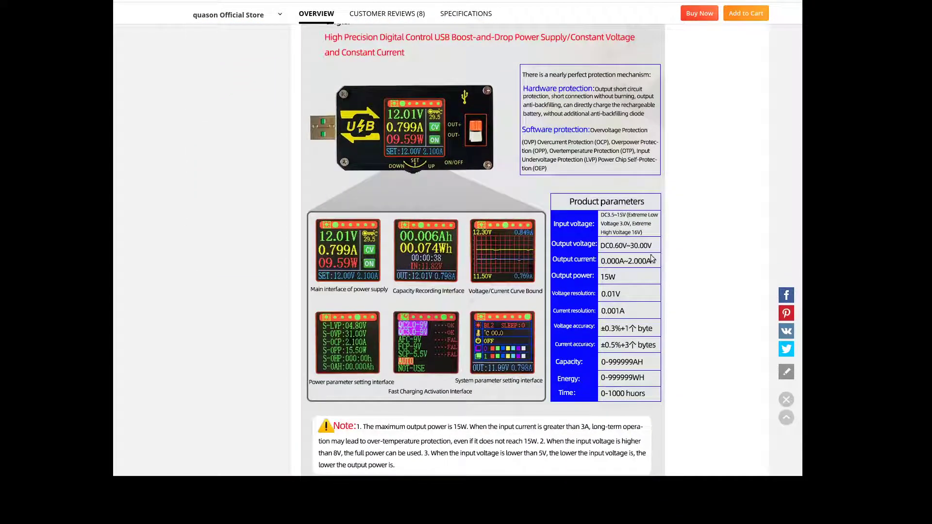
{"action": "scroll", "coordinate": [694, 239], "scroll_direction": "down", "scroll_amount": 2}
{"action": "scroll", "coordinate": [696, 238], "scroll_direction": "down", "scroll_amount": 2}
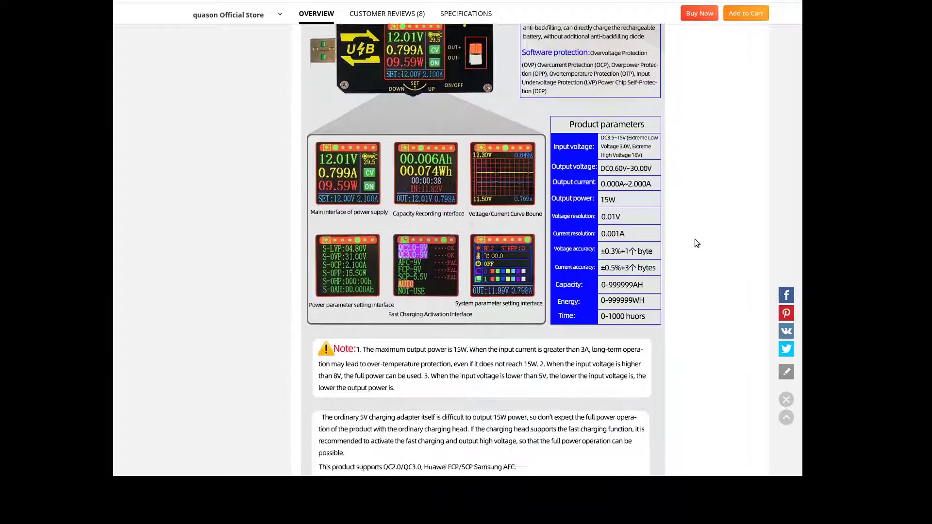
{"action": "scroll", "coordinate": [694, 239], "scroll_direction": "down", "scroll_amount": 1}
{"action": "scroll", "coordinate": [695, 239], "scroll_direction": "down", "scroll_amount": 2}
{"action": "scroll", "coordinate": [694, 239], "scroll_direction": "down", "scroll_amount": 2}
{"action": "scroll", "coordinate": [696, 240], "scroll_direction": "down", "scroll_amount": 1}
{"action": "scroll", "coordinate": [695, 239], "scroll_direction": "down", "scroll_amount": 2}
{"action": "scroll", "coordinate": [695, 239], "scroll_direction": "down", "scroll_amount": 2}
{"action": "scroll", "coordinate": [695, 239], "scroll_direction": "down", "scroll_amount": 2}
{"action": "scroll", "coordinate": [695, 240], "scroll_direction": "down", "scroll_amount": 2}
{"action": "scroll", "coordinate": [695, 240], "scroll_direction": "down", "scroll_amount": 1}
{"action": "scroll", "coordinate": [695, 239], "scroll_direction": "down", "scroll_amount": 2}
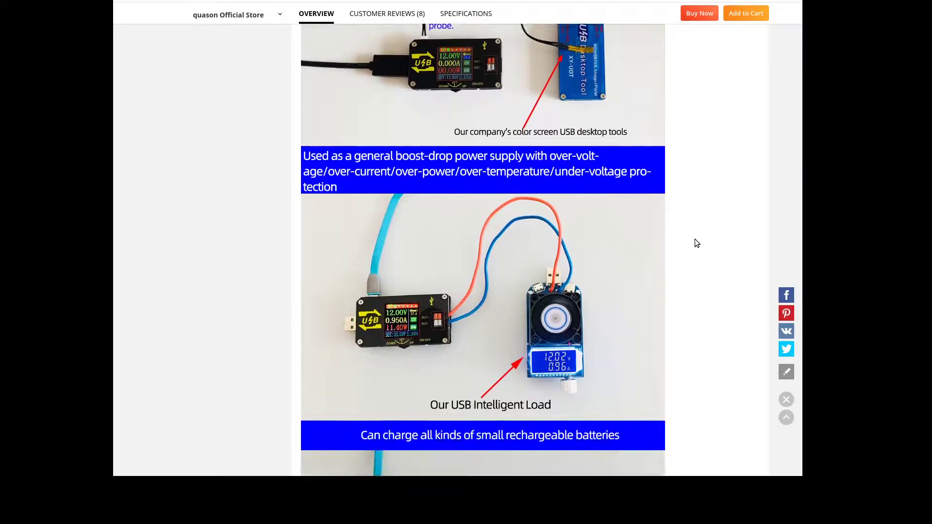
{"action": "scroll", "coordinate": [696, 240], "scroll_direction": "up", "scroll_amount": 2}
{"action": "scroll", "coordinate": [694, 239], "scroll_direction": "up", "scroll_amount": 2}
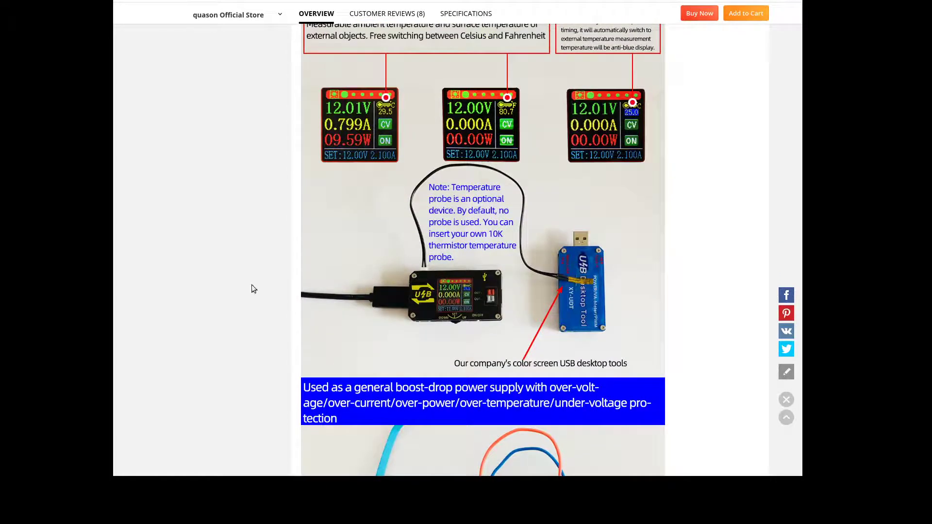